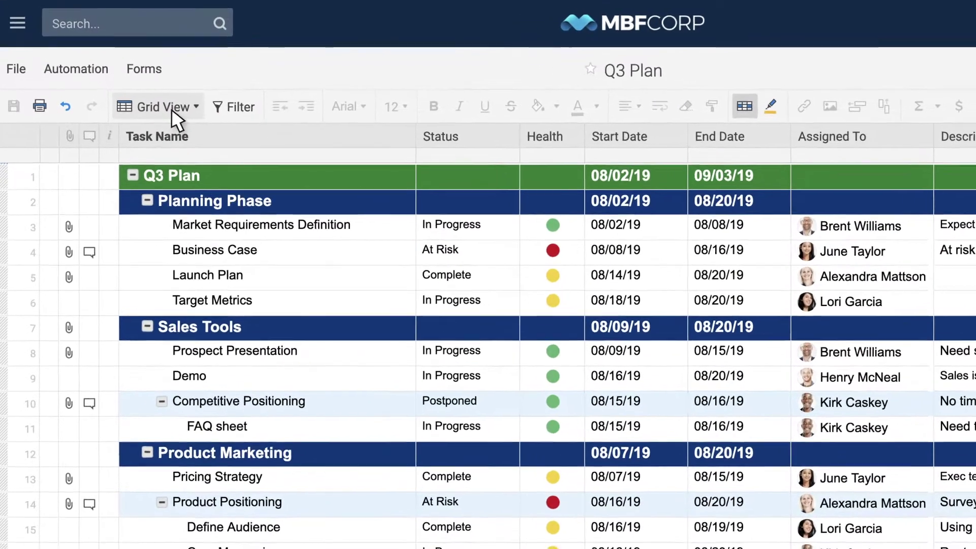
Switch the Q3 Plan sheet from Grid View to Calendar View
{"action": "left_click", "coordinate": [173, 108]}
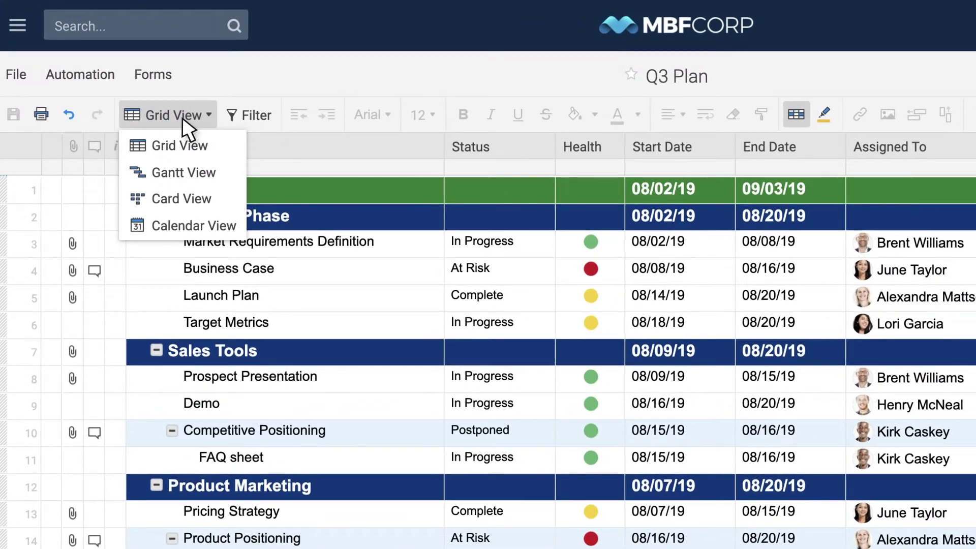
{"action": "left_click", "coordinate": [182, 222]}
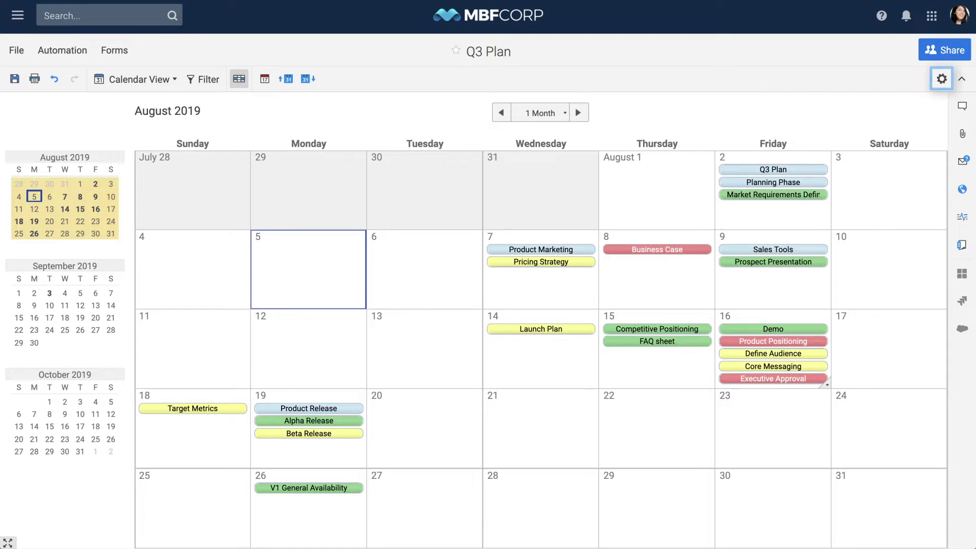
Set the calendar to display date ranges using Start Date and End Date
{"action": "left_click", "coordinate": [942, 80]}
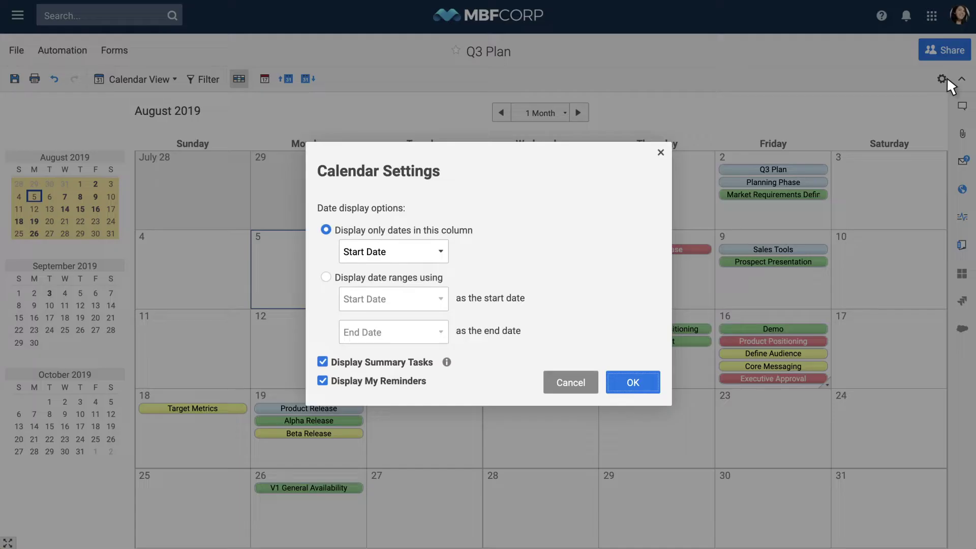
{"action": "left_click", "coordinate": [328, 278]}
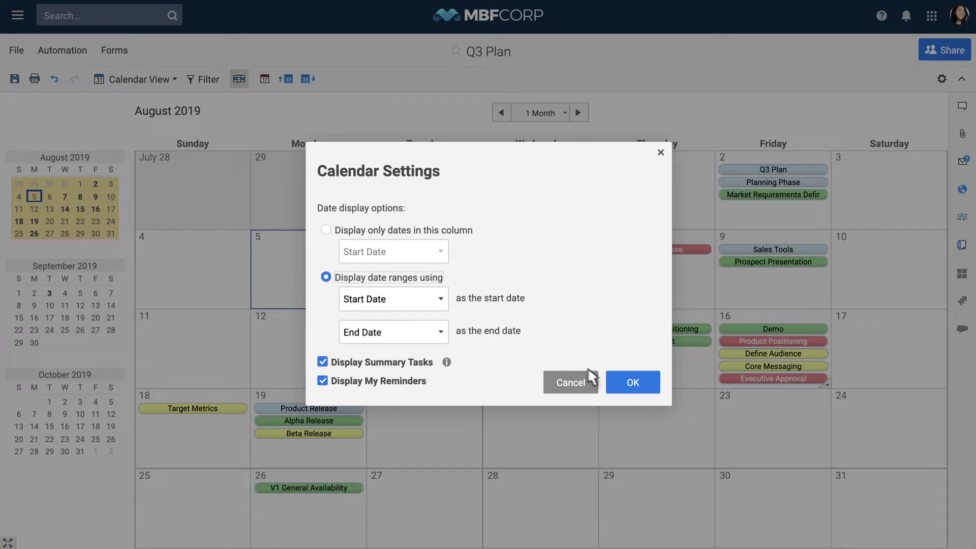
{"action": "left_click", "coordinate": [625, 387]}
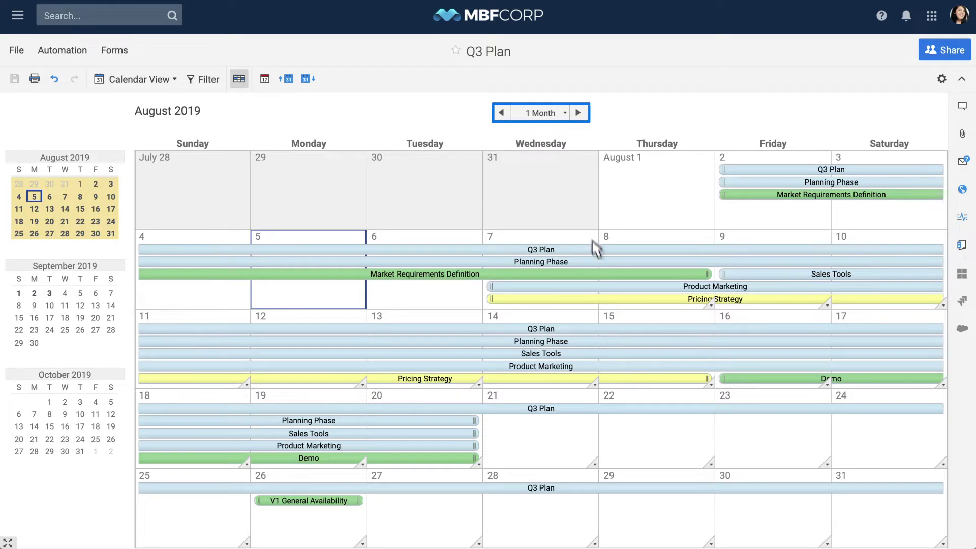
Try the 1 Week and 1 Month periods, then set the calendar to 3 Weeks
{"action": "left_click", "coordinate": [565, 114]}
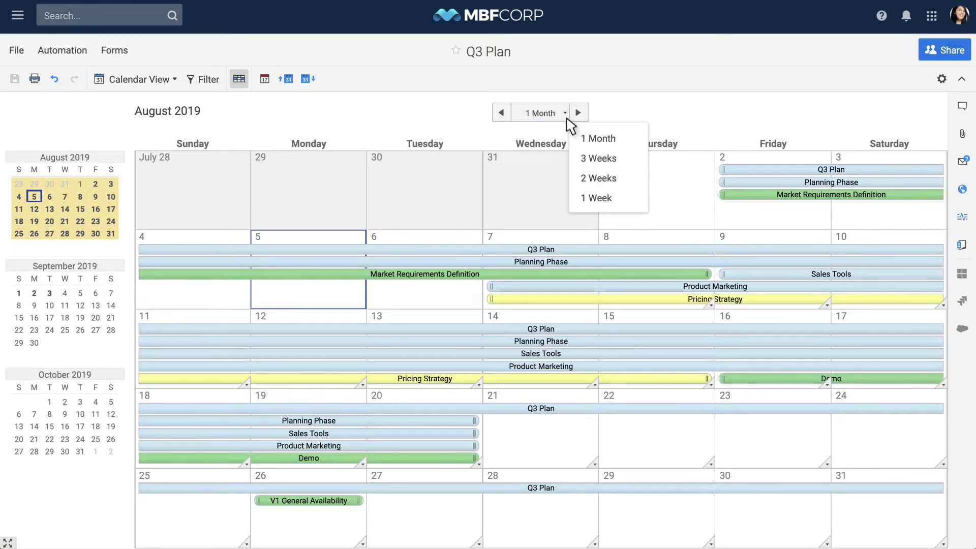
{"action": "left_click", "coordinate": [598, 199]}
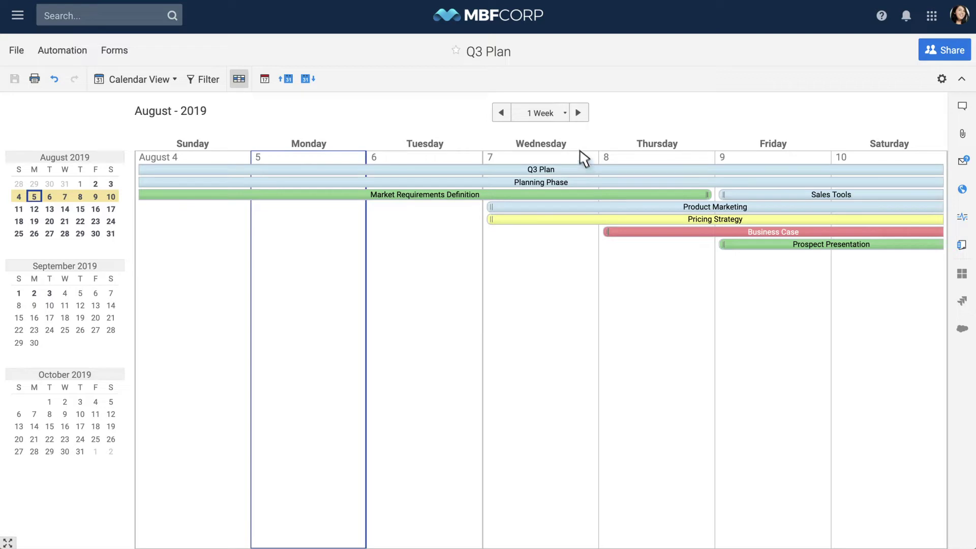
{"action": "left_click", "coordinate": [564, 114]}
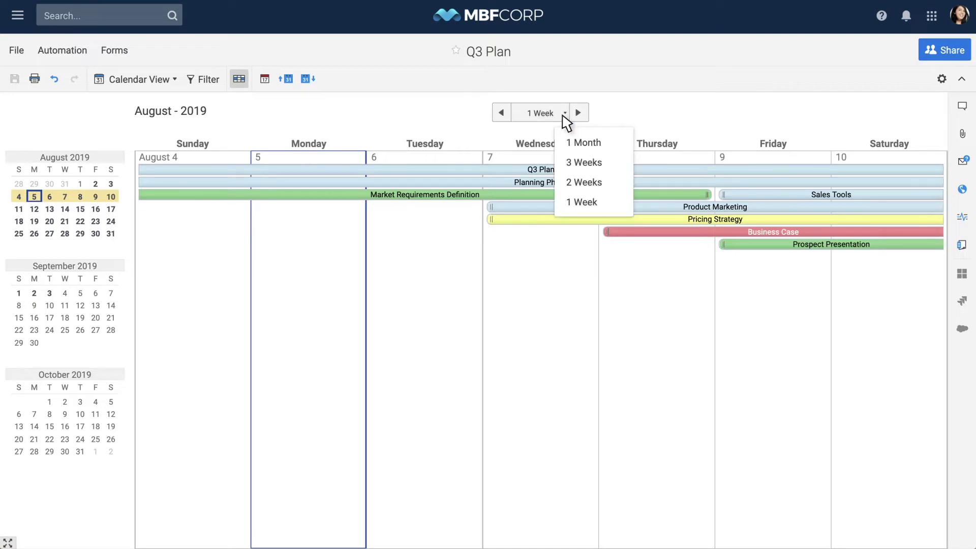
{"action": "left_click", "coordinate": [568, 144]}
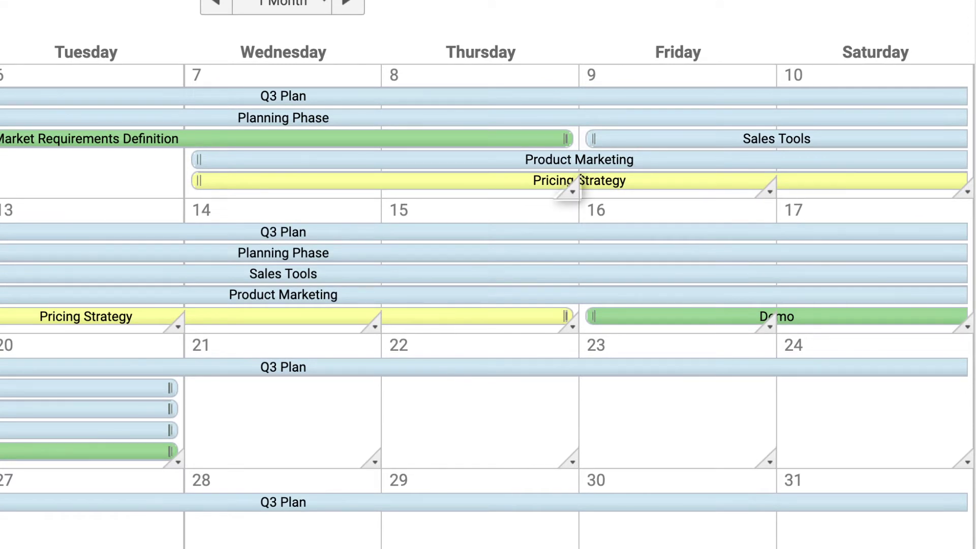
{"action": "left_click", "coordinate": [572, 194]}
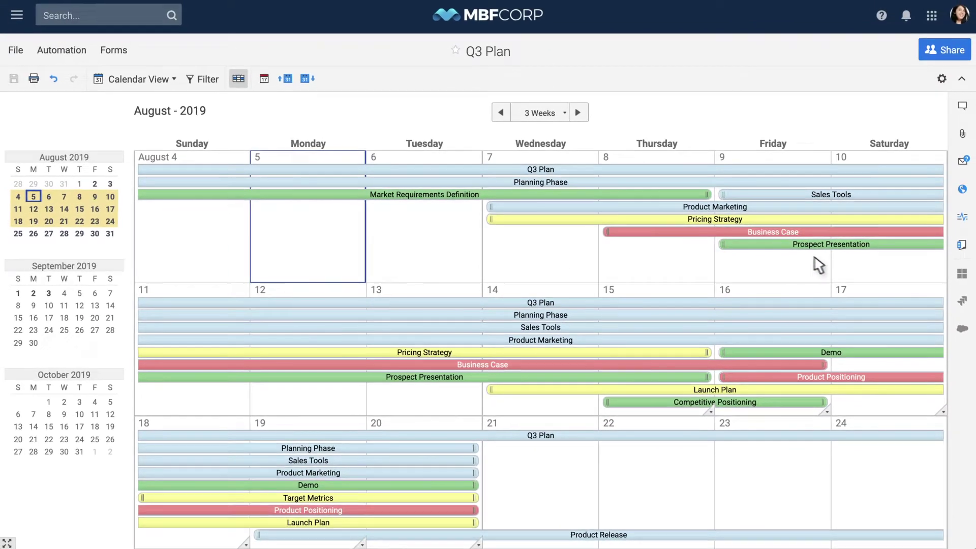
{"action": "scroll", "coordinate": [849, 273], "scroll_direction": "down", "scroll_amount": 5}
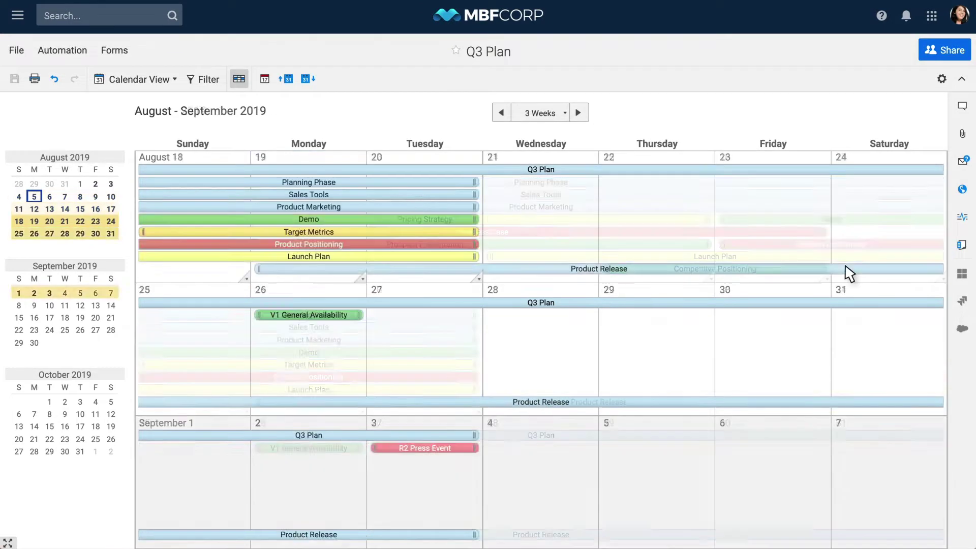
{"action": "scroll", "coordinate": [849, 273], "scroll_direction": "up", "scroll_amount": 5}
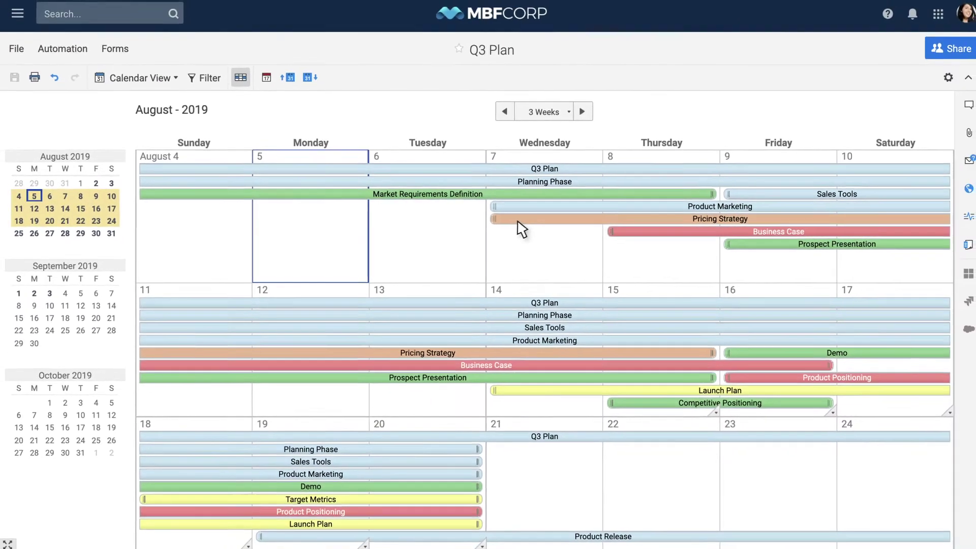
Review Pricing Strategy unchanged, move Competitive Positioning to Aug 14–15, and start Launch Plan on Aug 13
{"action": "double_click", "coordinate": [670, 203]}
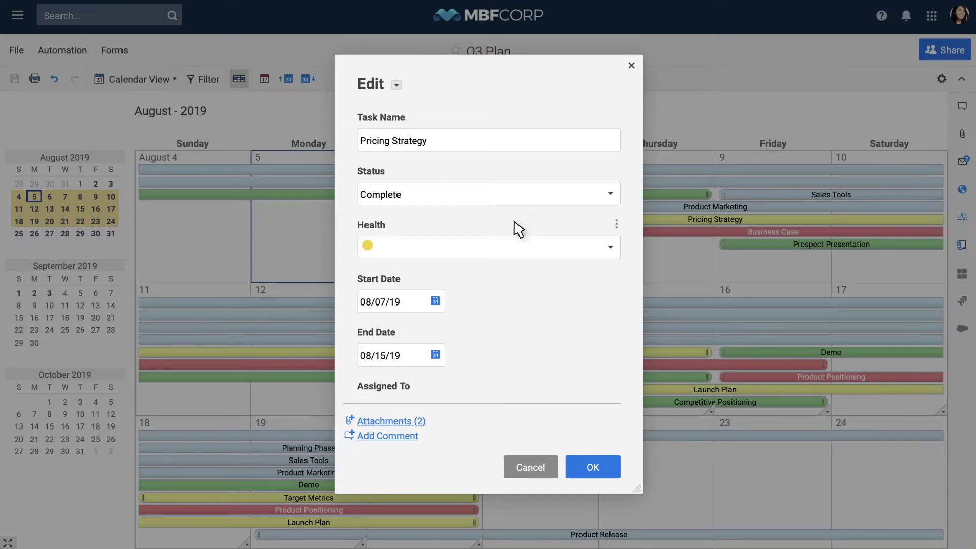
{"action": "left_click", "coordinate": [435, 301]}
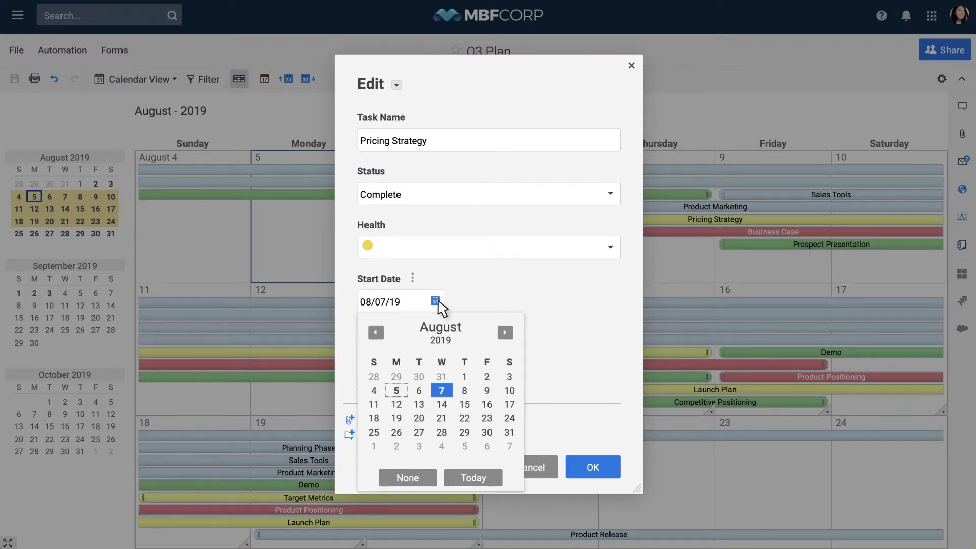
{"action": "left_click", "coordinate": [435, 303]}
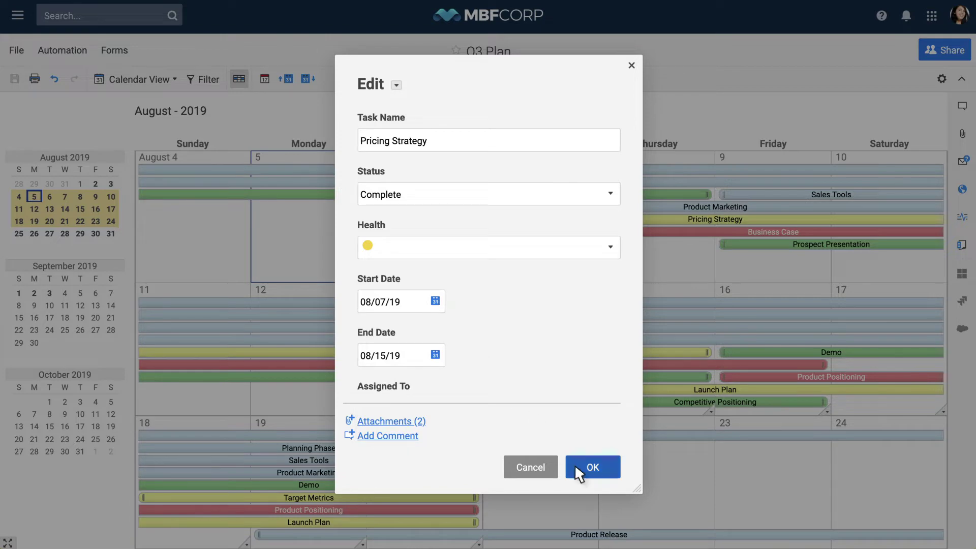
{"action": "left_click", "coordinate": [583, 478]}
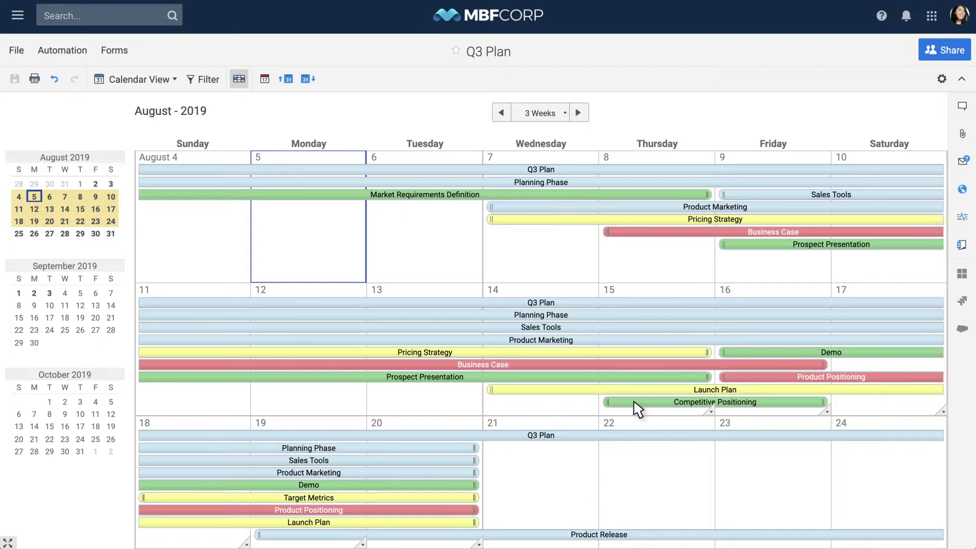
{"action": "left_click_drag", "start_coordinate": [635, 406], "coordinate": [554, 406]}
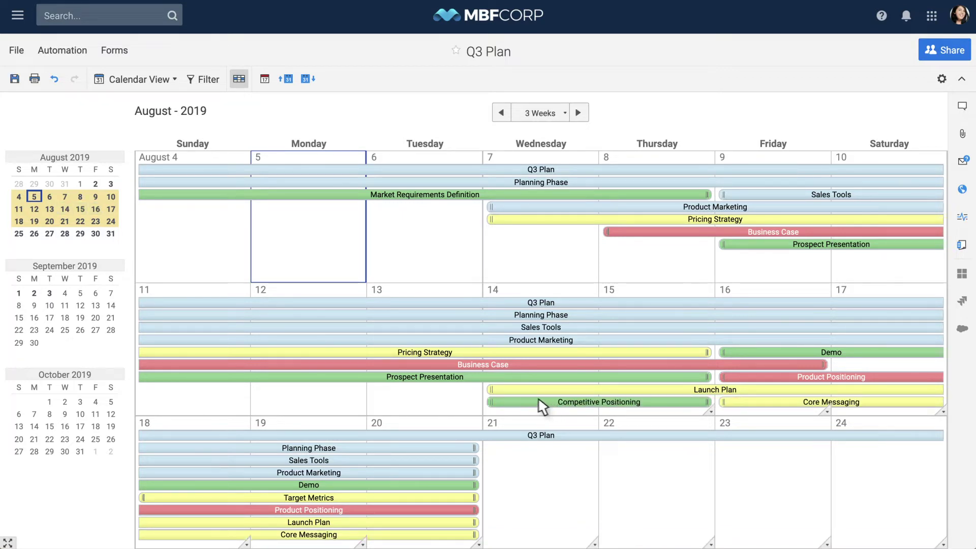
{"action": "left_click_drag", "start_coordinate": [491, 389], "coordinate": [375, 390]}
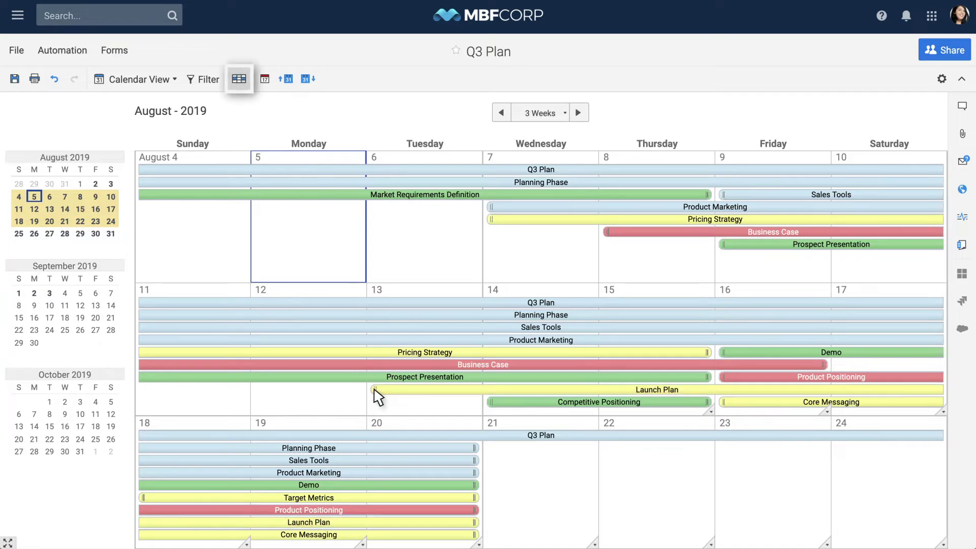
Add a conditional formatting rule: Assigned To is one team member gives a red task bar
{"action": "left_click", "coordinate": [239, 80]}
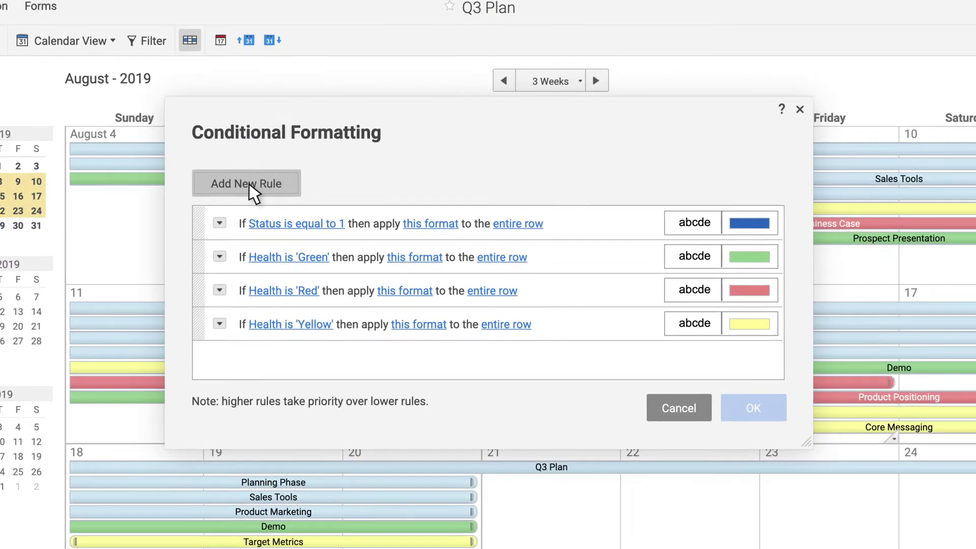
{"action": "left_click", "coordinate": [285, 195]}
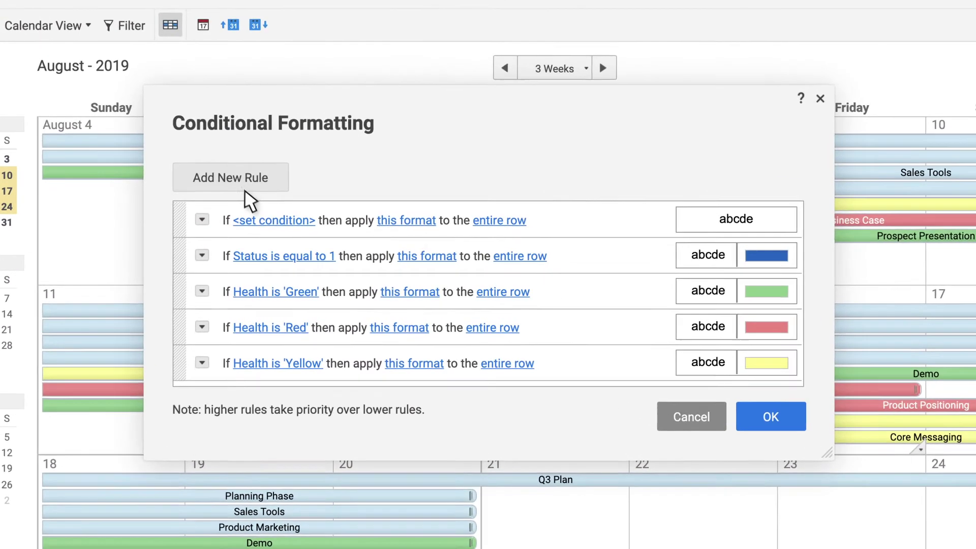
{"action": "left_click", "coordinate": [261, 217]}
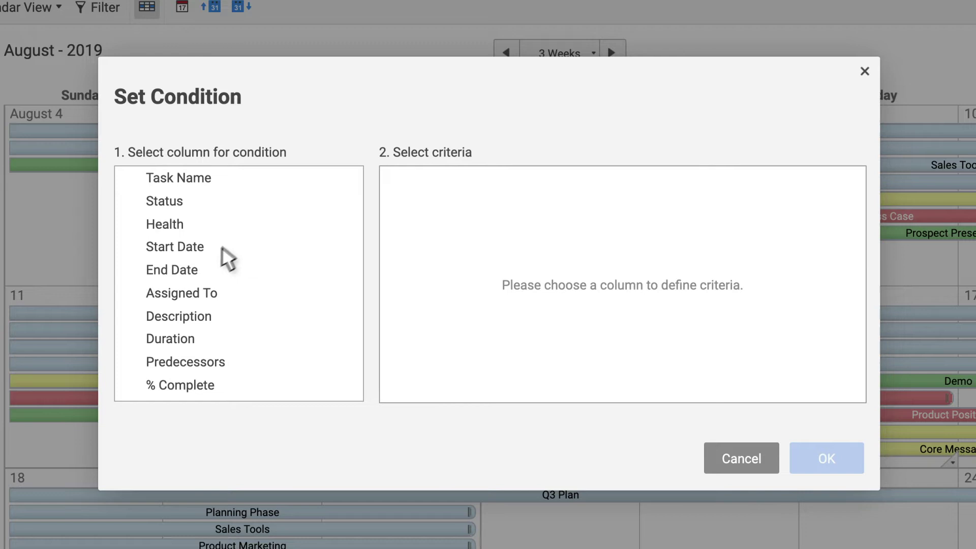
{"action": "left_click", "coordinate": [236, 293]}
{"action": "left_click", "coordinate": [444, 225]}
{"action": "left_click", "coordinate": [803, 457]}
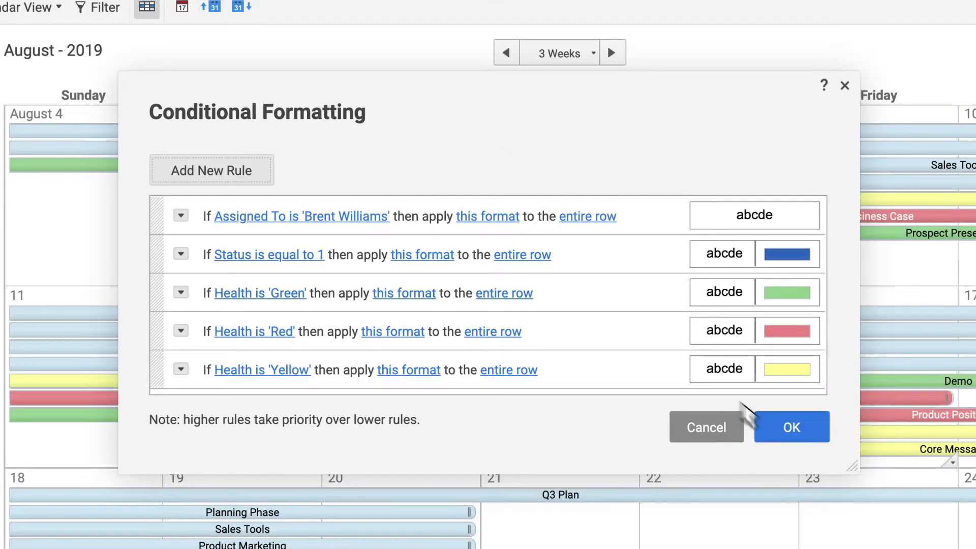
{"action": "left_click", "coordinate": [512, 218]}
{"action": "left_click", "coordinate": [590, 433]}
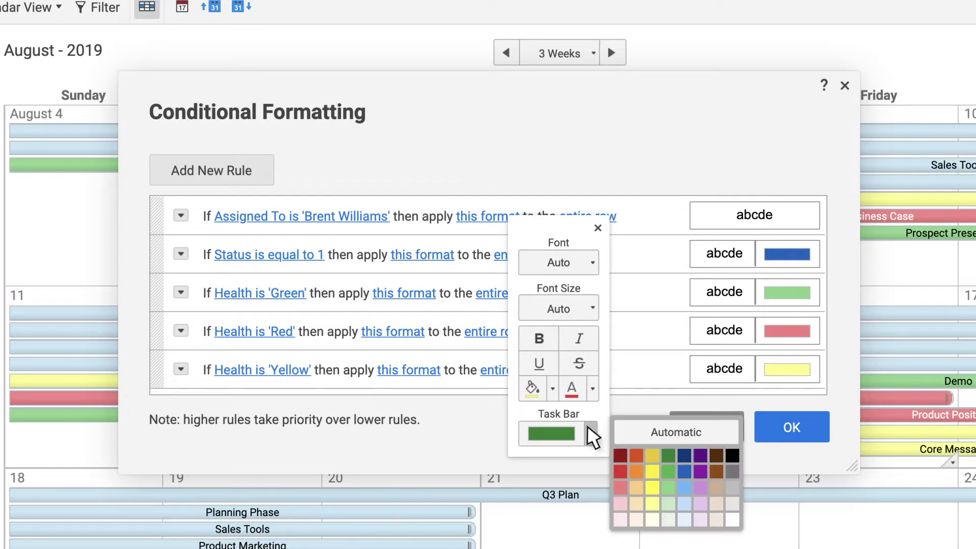
{"action": "left_click", "coordinate": [632, 450]}
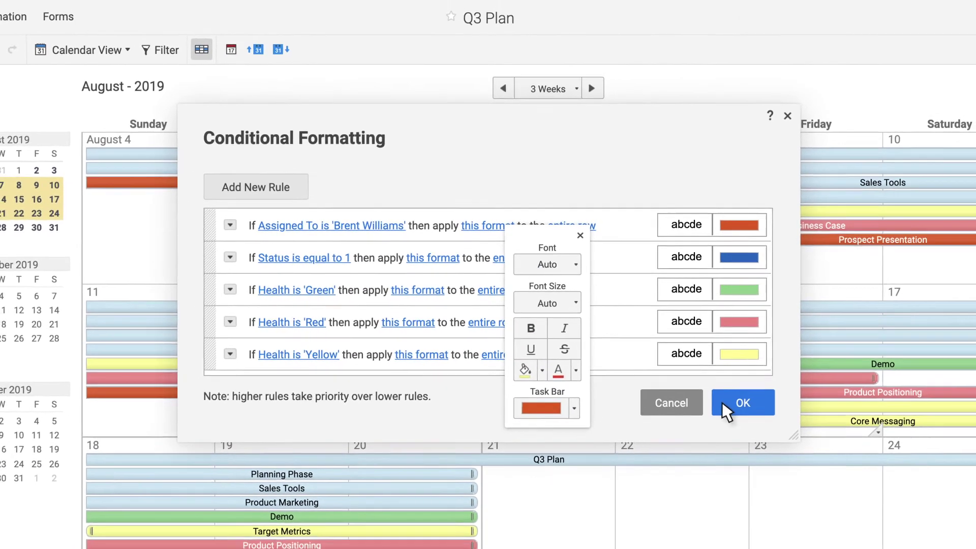
{"action": "left_click", "coordinate": [734, 416]}
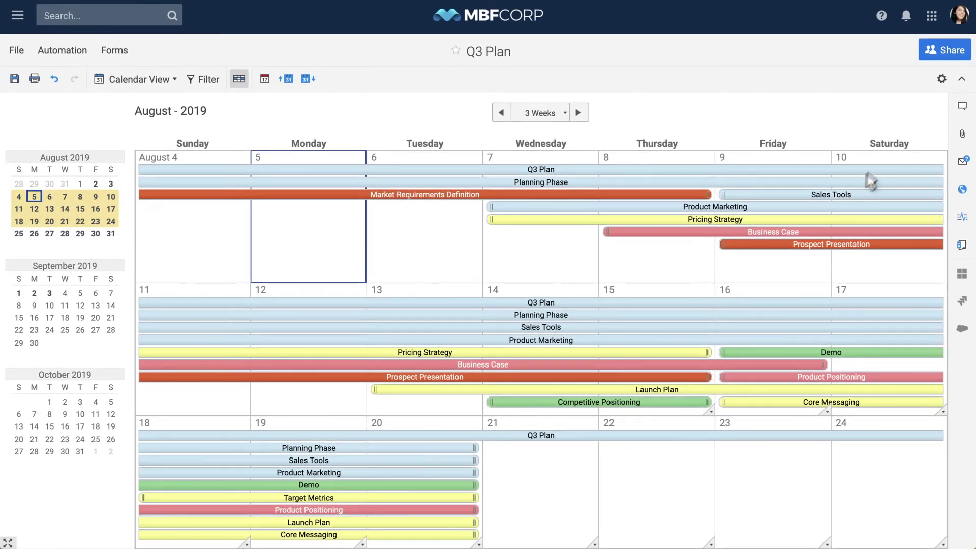
Change calendar settings to display only dates in the Start Date column
{"action": "left_click", "coordinate": [942, 79]}
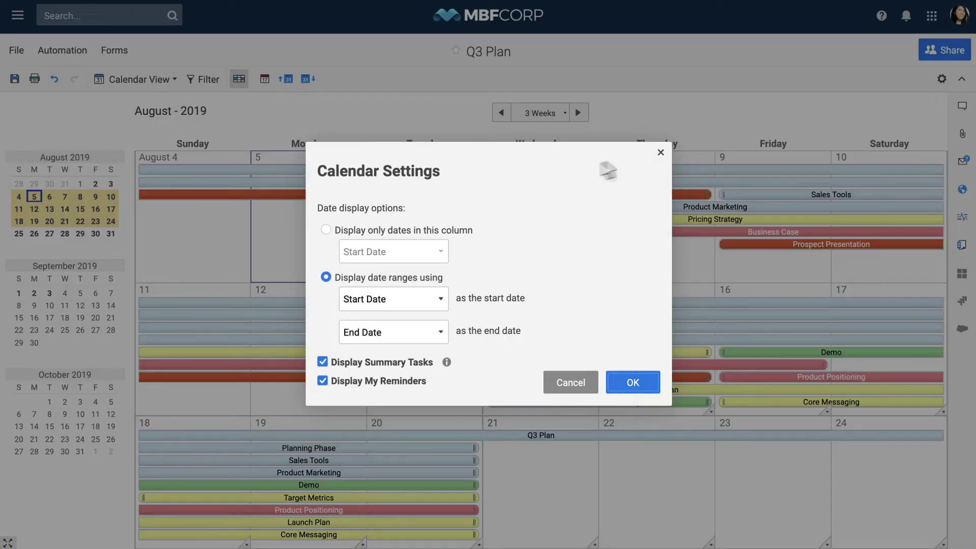
{"action": "left_click", "coordinate": [326, 230]}
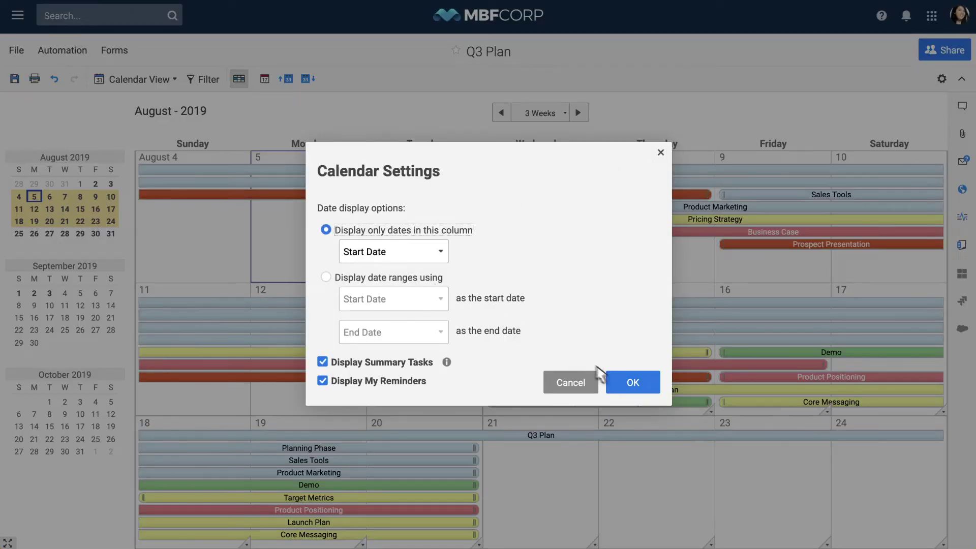
{"action": "left_click", "coordinate": [631, 384]}
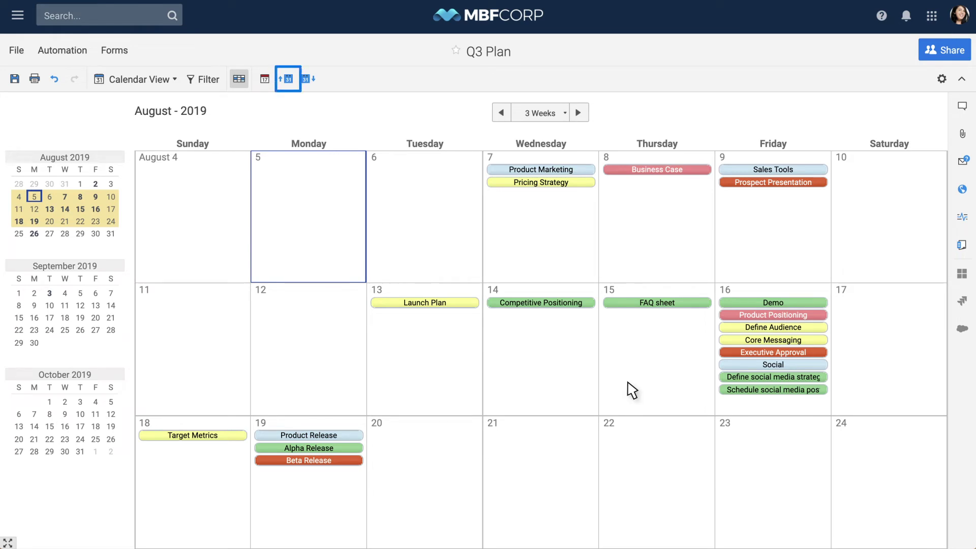
Turn on publishing to Google Calendar as Q3 Plan Calendar
{"action": "left_click", "coordinate": [288, 80]}
{"action": "left_click", "coordinate": [350, 153]}
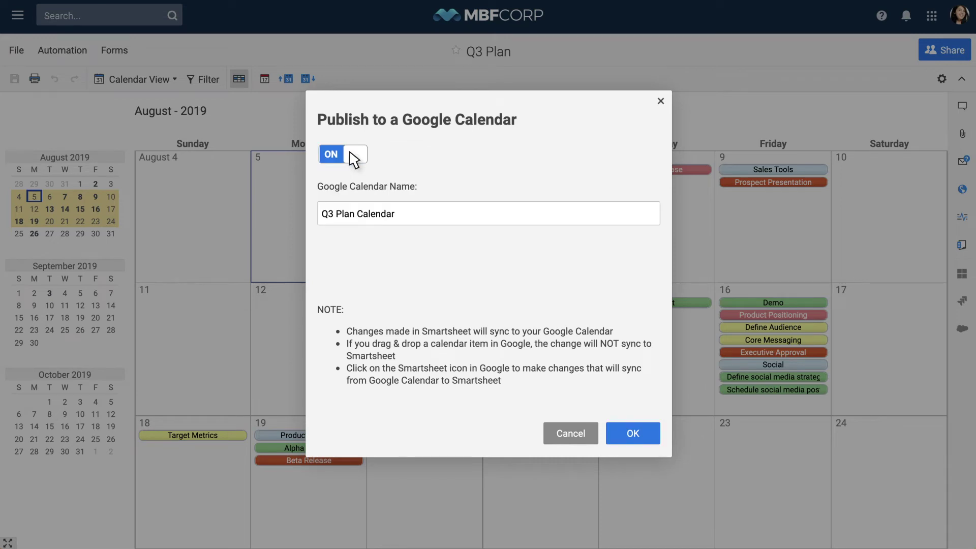
{"action": "left_click", "coordinate": [632, 433]}
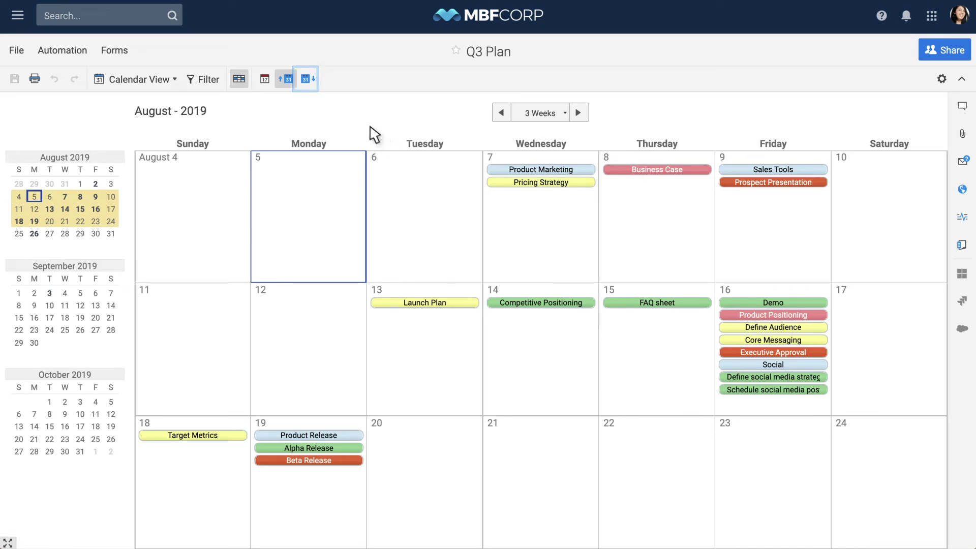
Turn on the Google Calendar overlay using the account's own calendar
{"action": "left_click", "coordinate": [309, 84]}
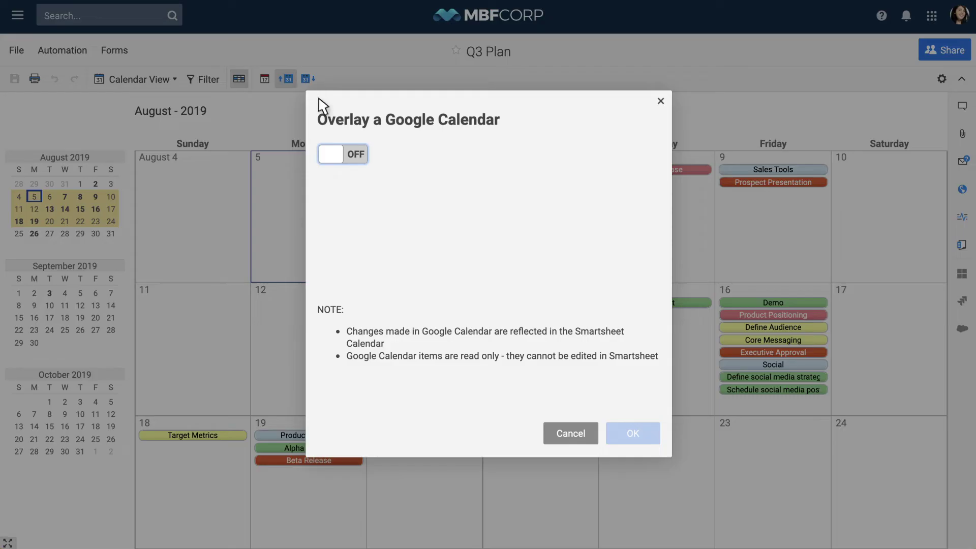
{"action": "left_click", "coordinate": [354, 155]}
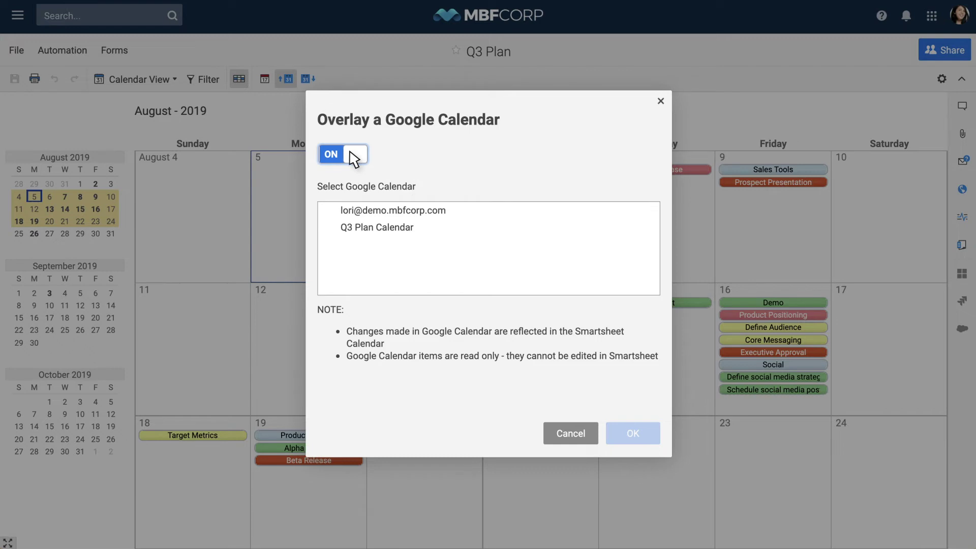
{"action": "left_click", "coordinate": [360, 214]}
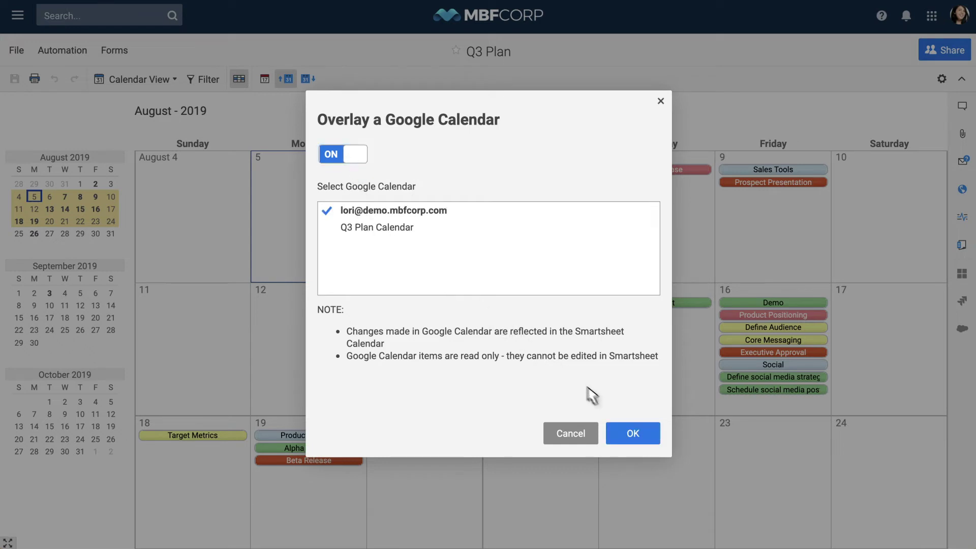
{"action": "left_click", "coordinate": [640, 430]}
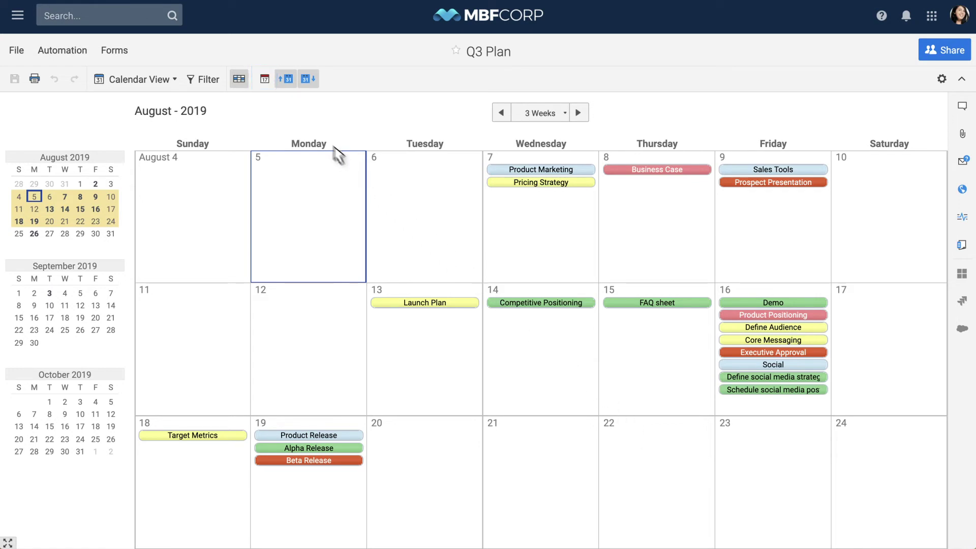
Turn on the Calendar publish link in Publish Options, then switch Q3 Plan back to Grid View
{"action": "left_click", "coordinate": [264, 82]}
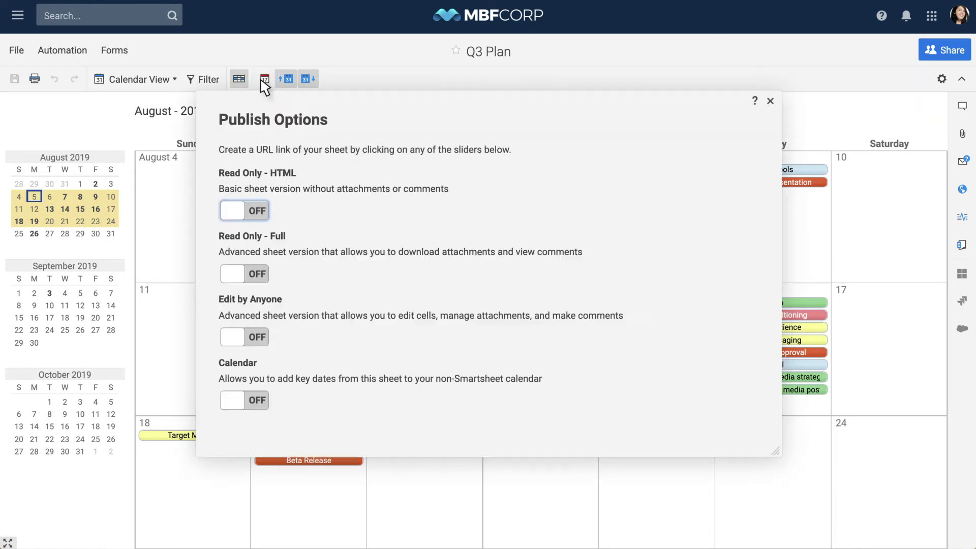
{"action": "left_click", "coordinate": [234, 401]}
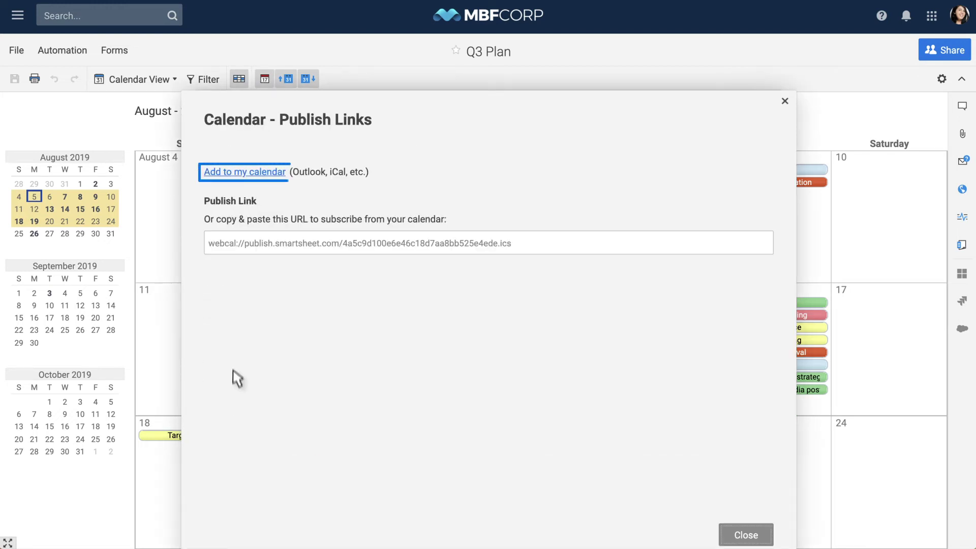
{"action": "left_click", "coordinate": [235, 173]}
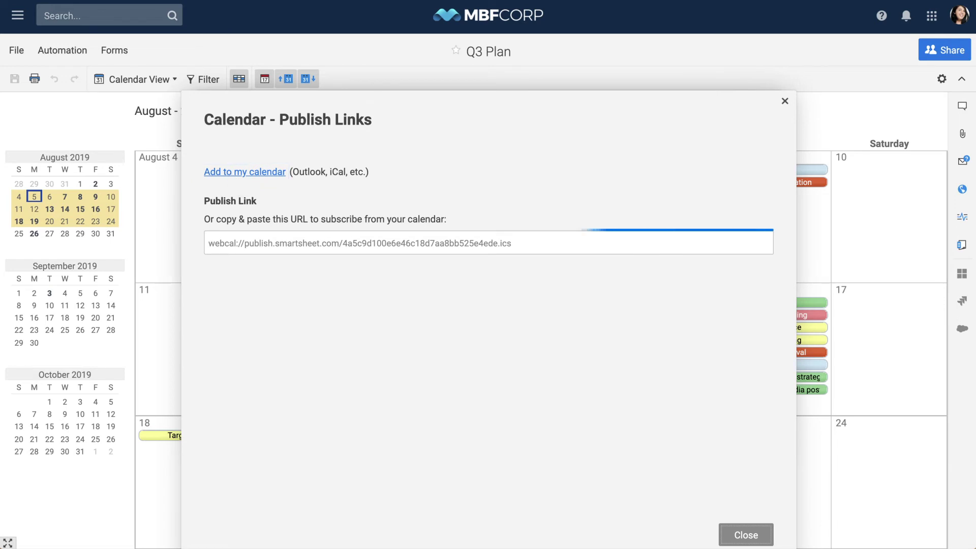
{"action": "left_click", "coordinate": [745, 535]}
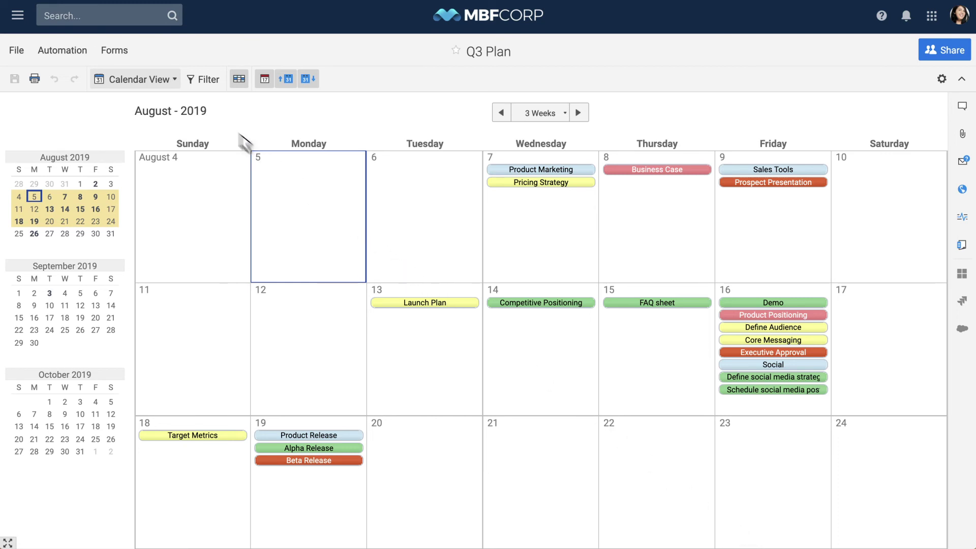
{"action": "left_click", "coordinate": [169, 82]}
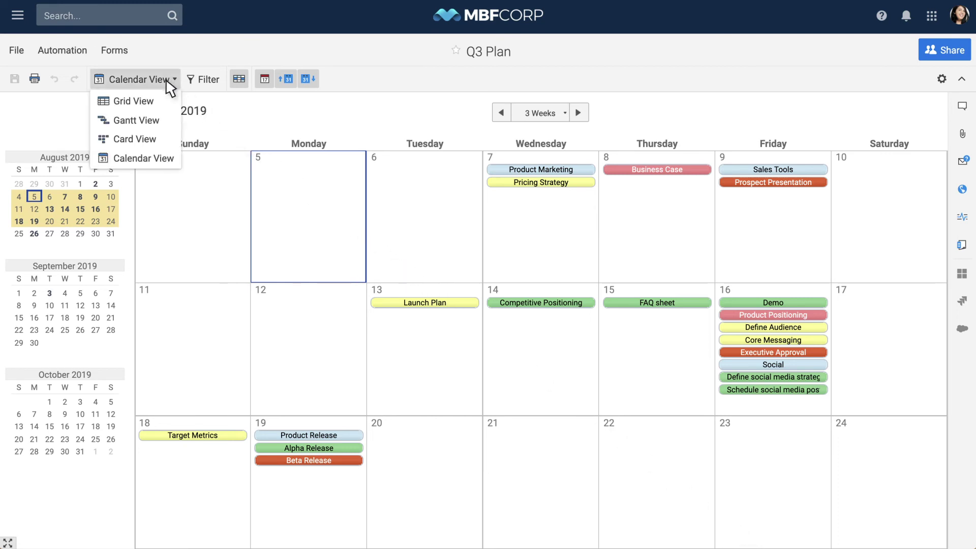
{"action": "left_click", "coordinate": [167, 101]}
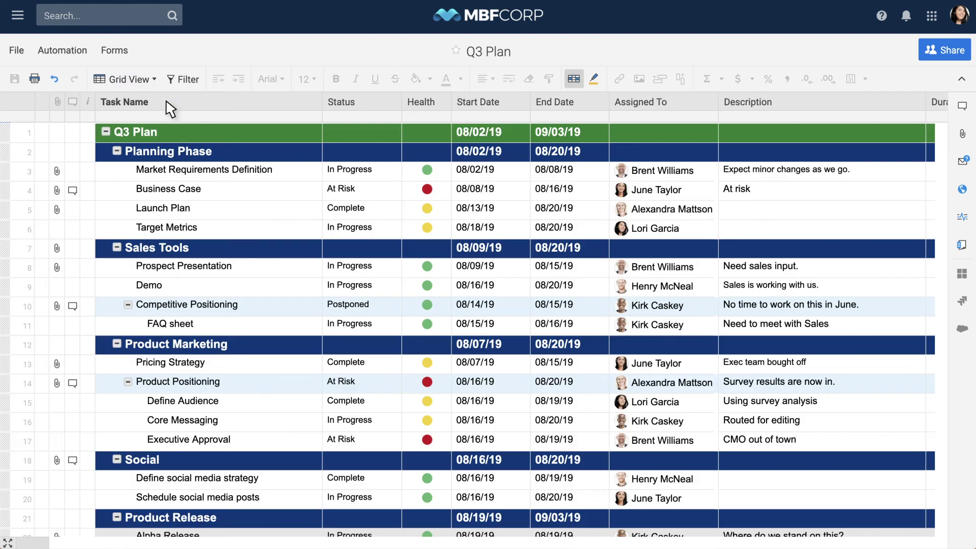